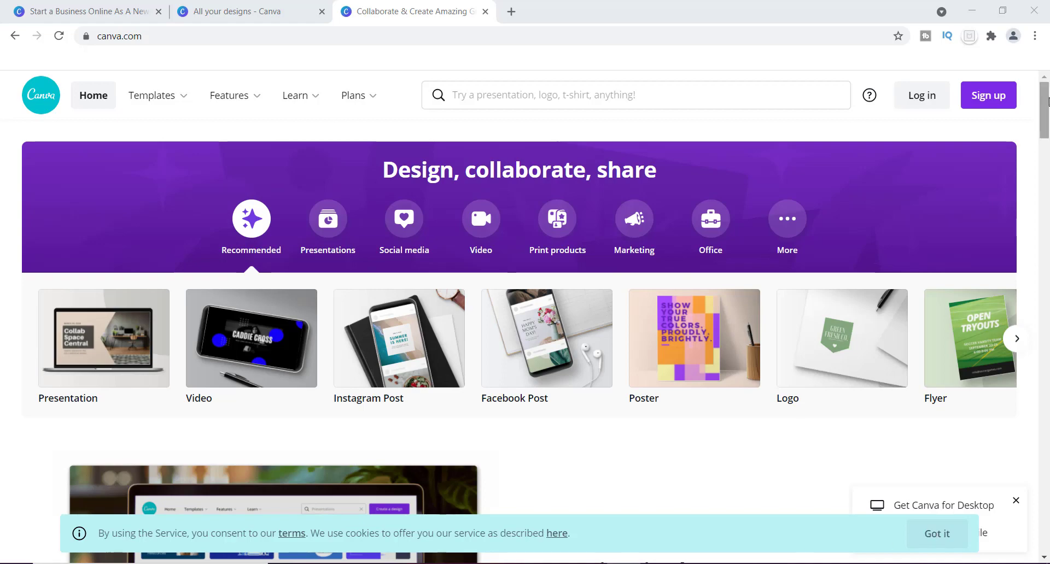
# Step: Open Canva's Palette generator from the resource links in the homepage footer
pyautogui.scroll(-1, 1048, 115)
pyautogui.scroll(-12, 1047, 115)
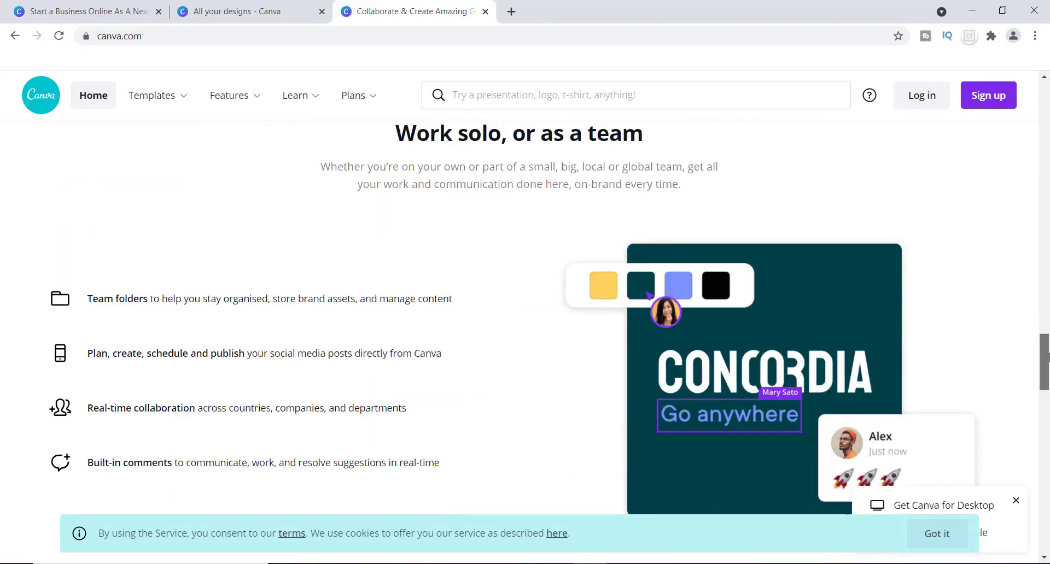
pyautogui.scroll(-12, 1048, 438)
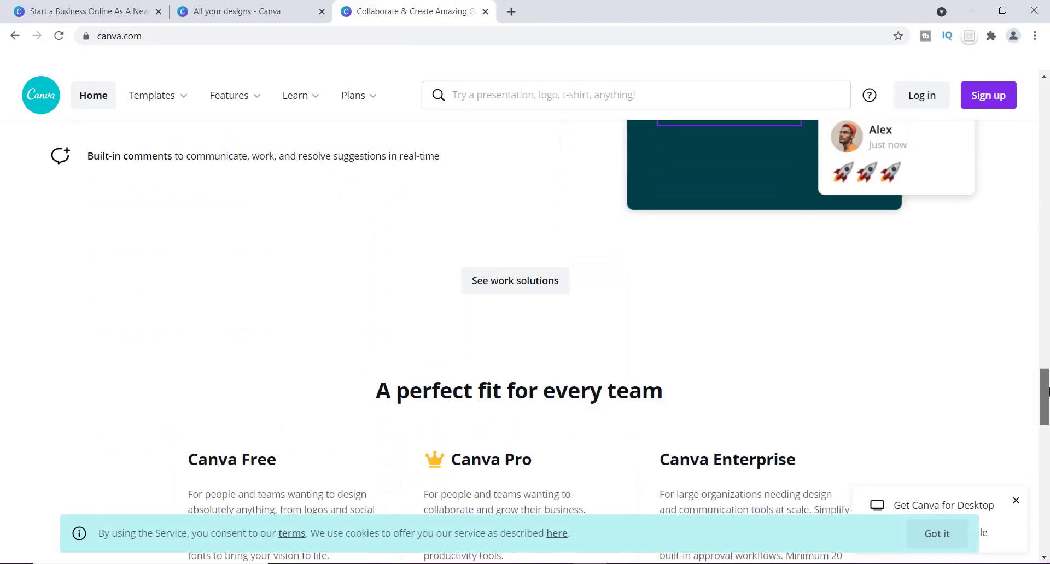
pyautogui.moveTo(1048, 438); pyautogui.dragTo(1048, 508)
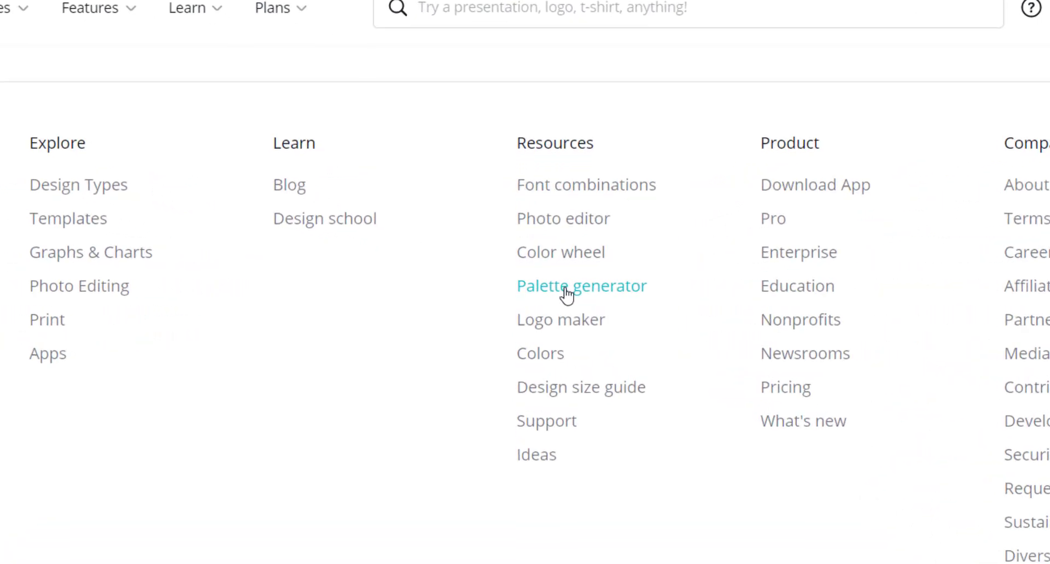
pyautogui.click(566, 295)
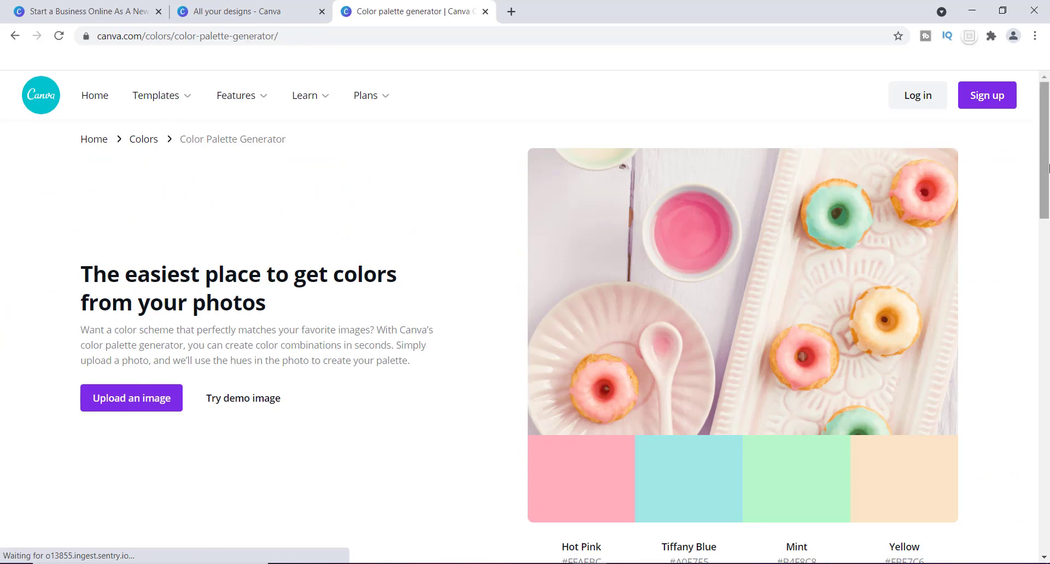
# Step: Review the palette generator page and open the Retro Punch combination from its color palette ideas
pyautogui.moveTo(1047, 137); pyautogui.dragTo(1048, 165)
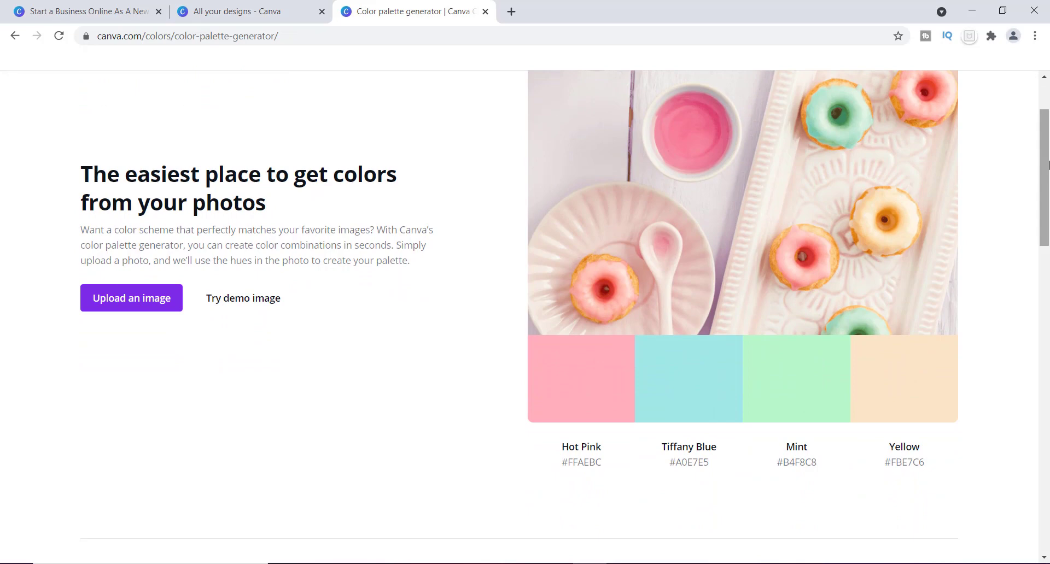
pyautogui.moveTo(1047, 142); pyautogui.dragTo(1047, 254)
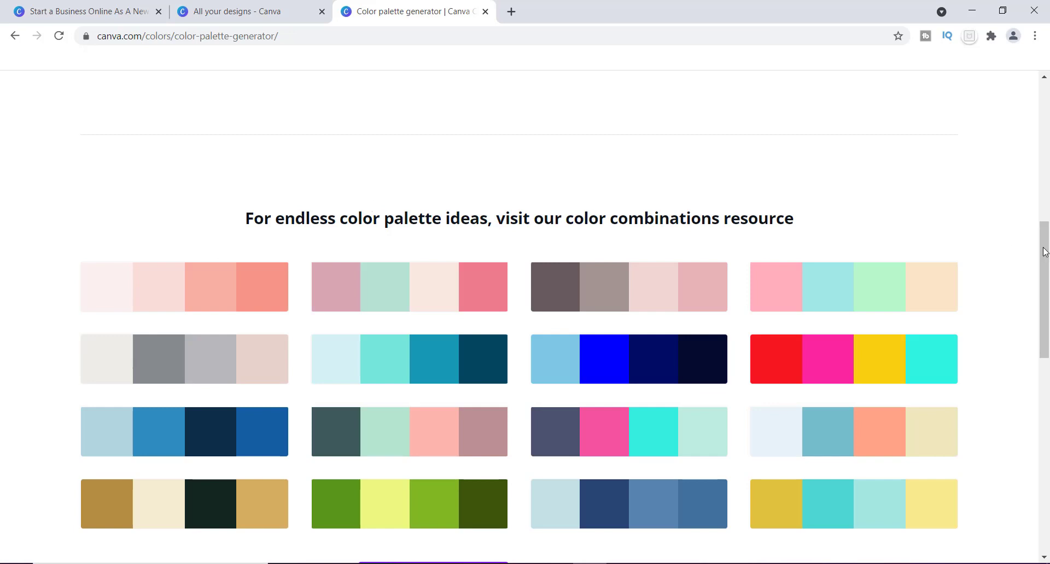
pyautogui.moveTo(1046, 265); pyautogui.dragTo(1048, 158)
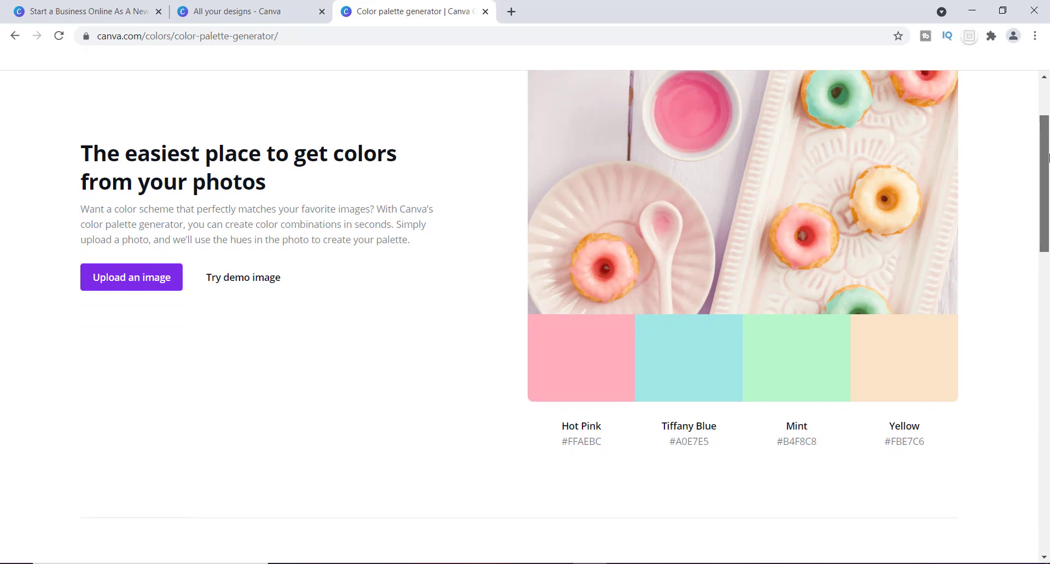
pyautogui.moveTo(1047, 158); pyautogui.dragTo(1046, 278)
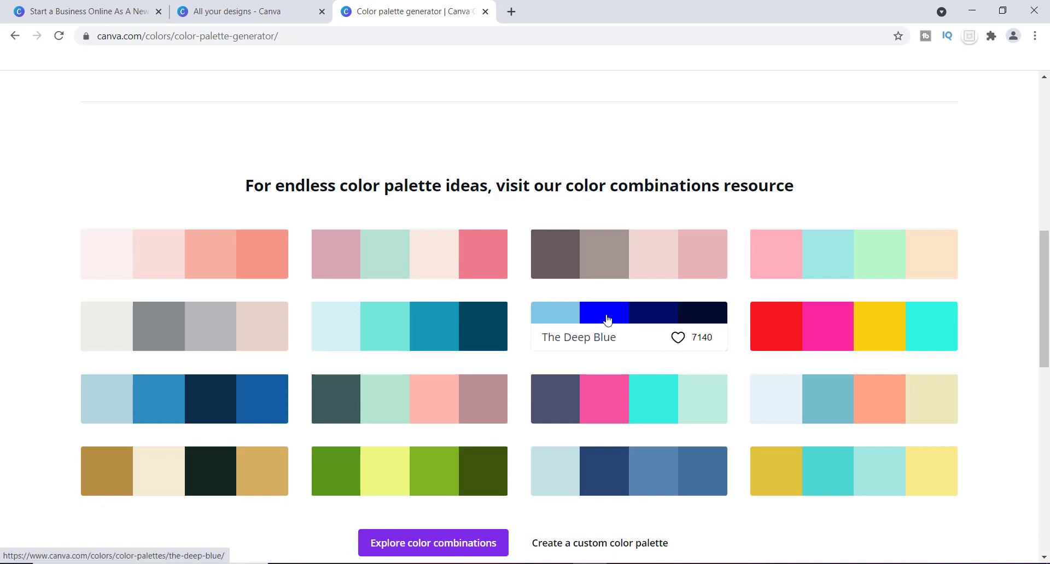
pyautogui.click(802, 327)
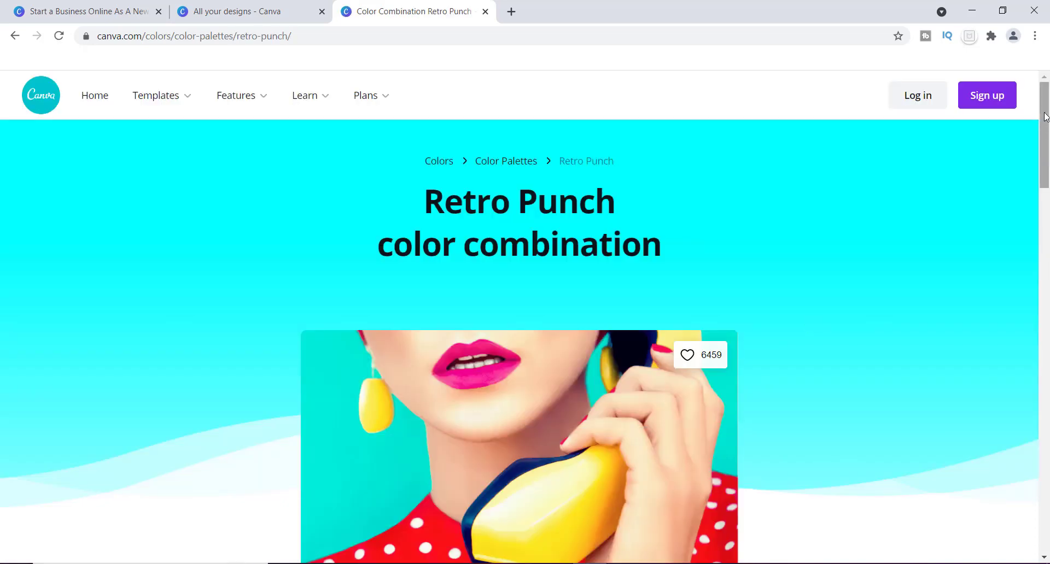
# Step: Show more color combinations related to the Retro Punch palette
pyautogui.moveTo(1047, 107); pyautogui.dragTo(1046, 266)
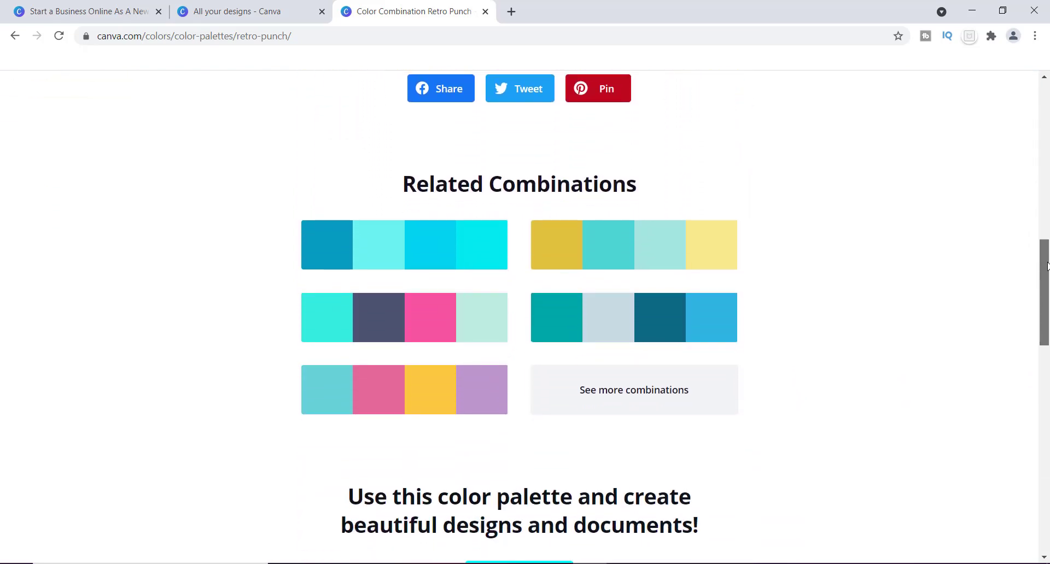
pyautogui.moveTo(1047, 266); pyautogui.dragTo(1047, 266)
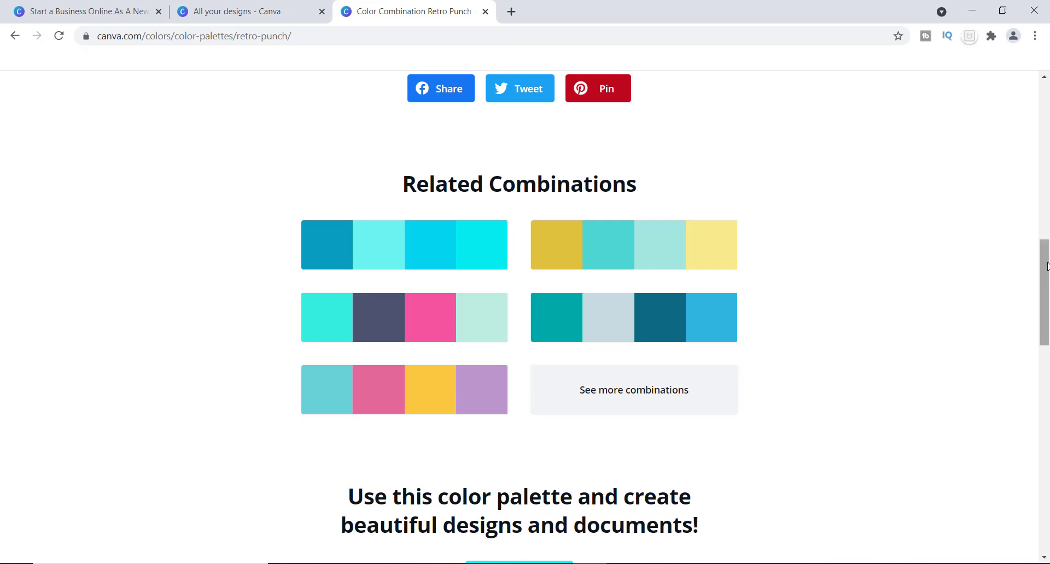
pyautogui.click(635, 393)
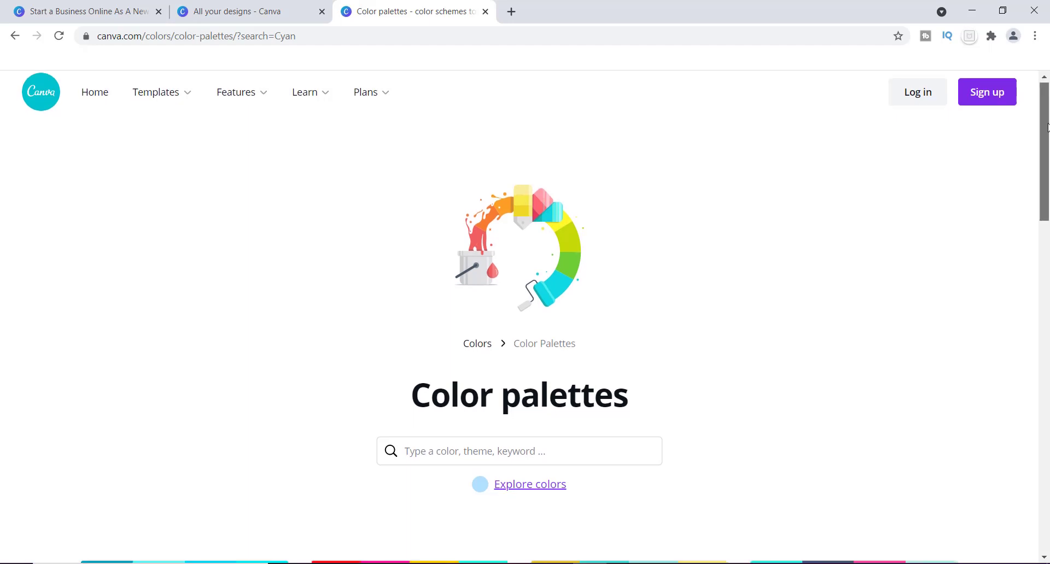
# Step: Open the Skater Girl color combination from the cyan palettes and bring its color codes into view
pyautogui.moveTo(1047, 125); pyautogui.dragTo(1031, 227)
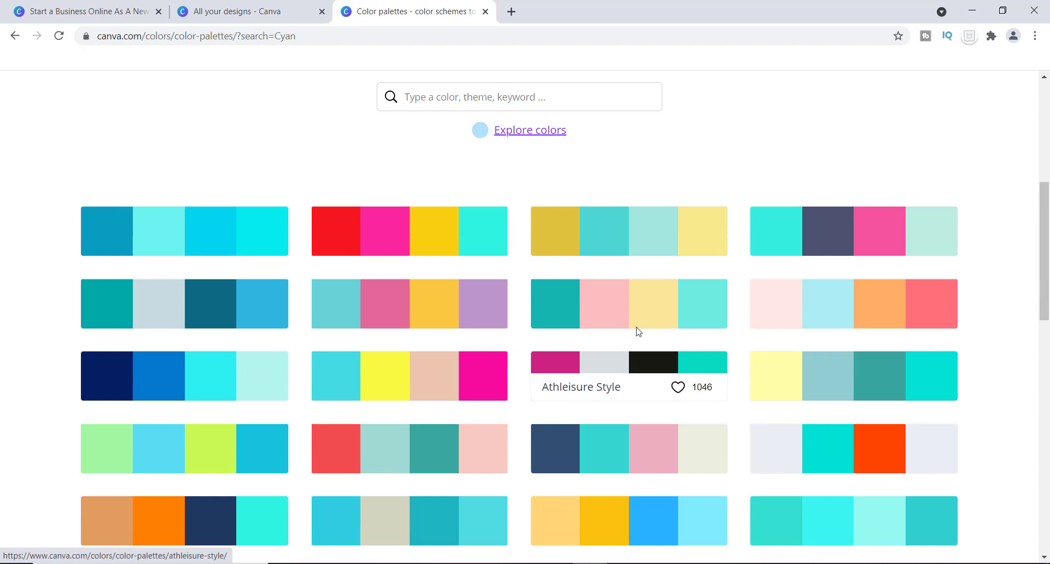
pyautogui.click(411, 295)
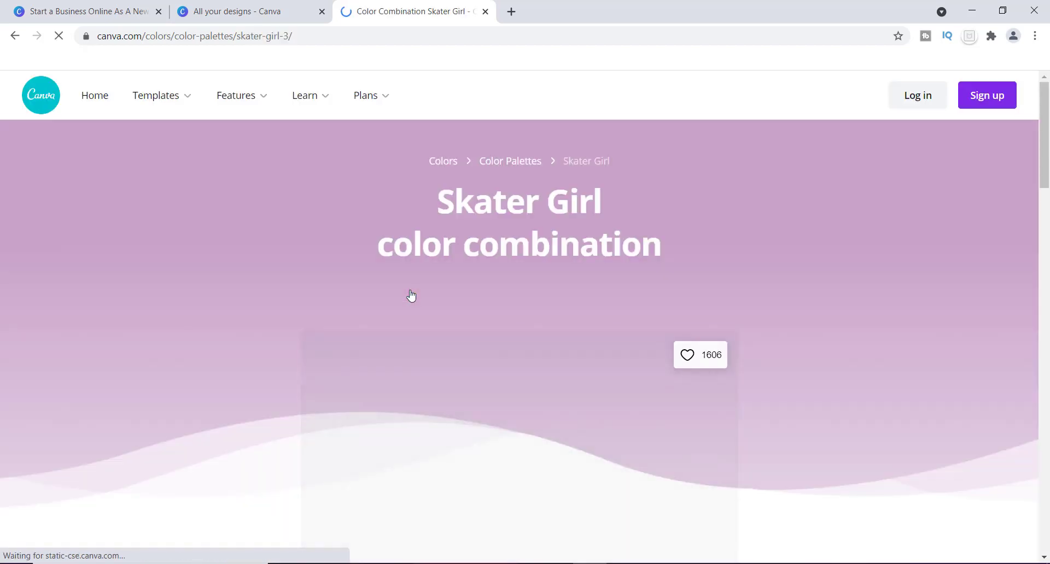
pyautogui.scroll(-8, 875, 246)
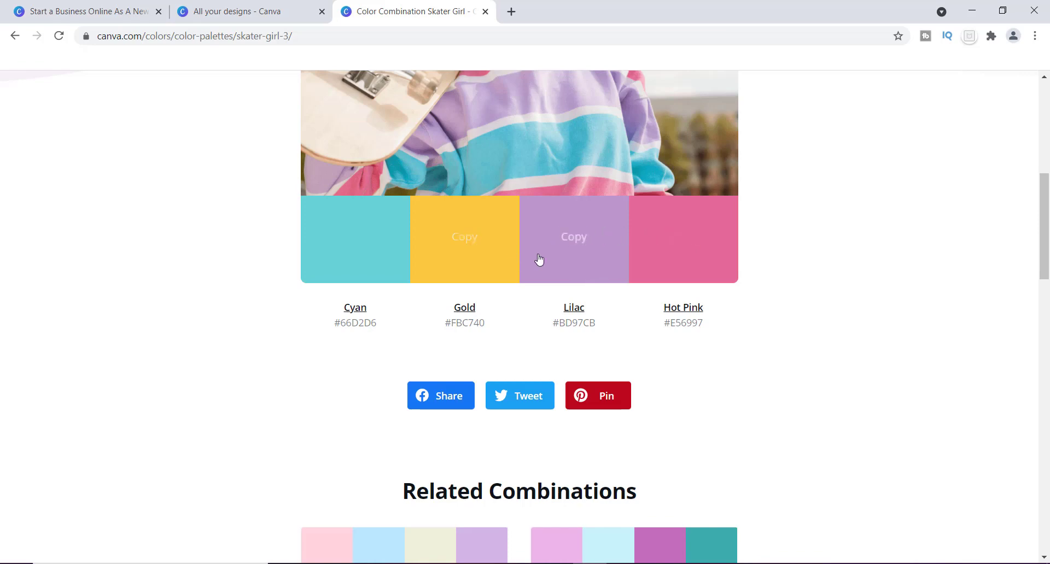
# Step: Copy the Lilac code #BD97CB from the Skater Girl palette and apply it to the angled shape at the bottom of the pin design
pyautogui.click(574, 237)
pyautogui.click(574, 237)
pyautogui.click(108, 16)
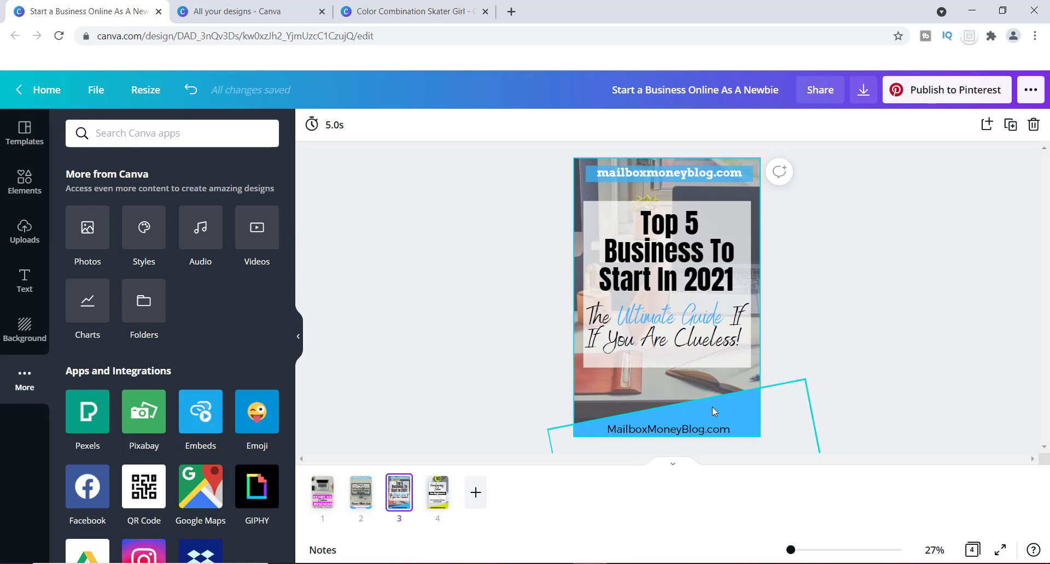
pyautogui.click(697, 398)
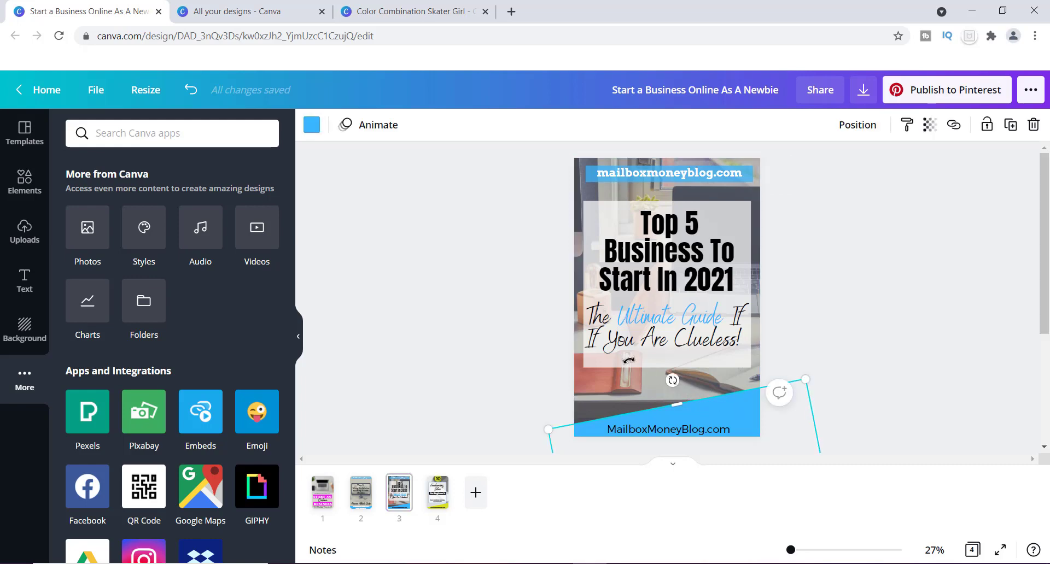
pyautogui.click(313, 126)
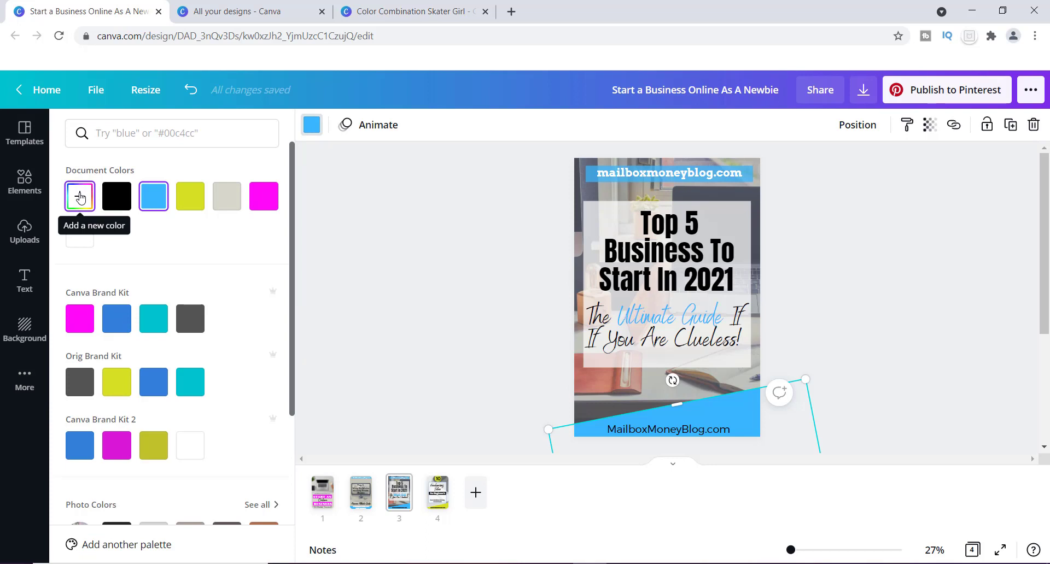
pyautogui.click(80, 197)
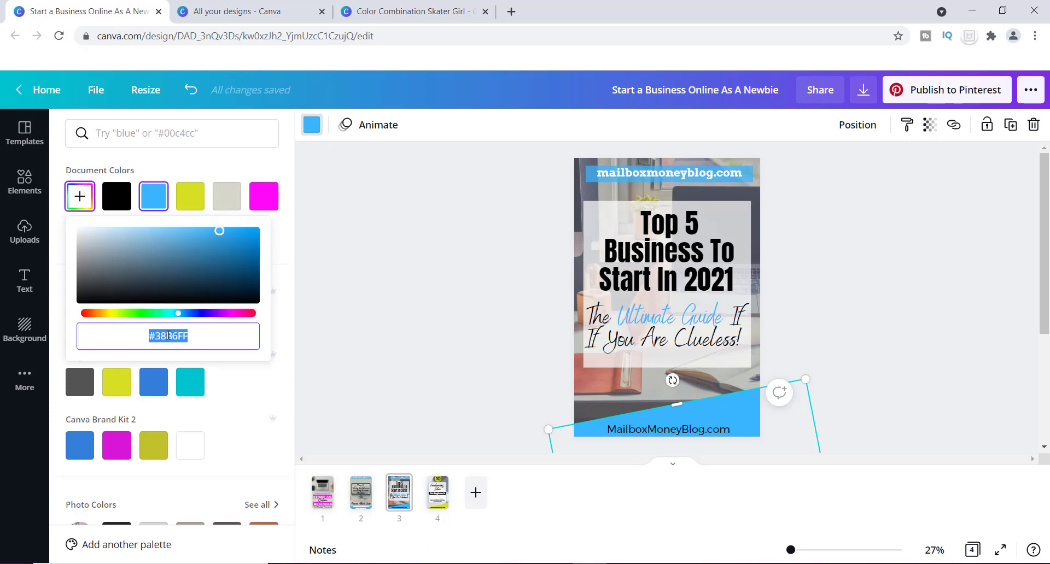
pyautogui.write('#BD97CB')
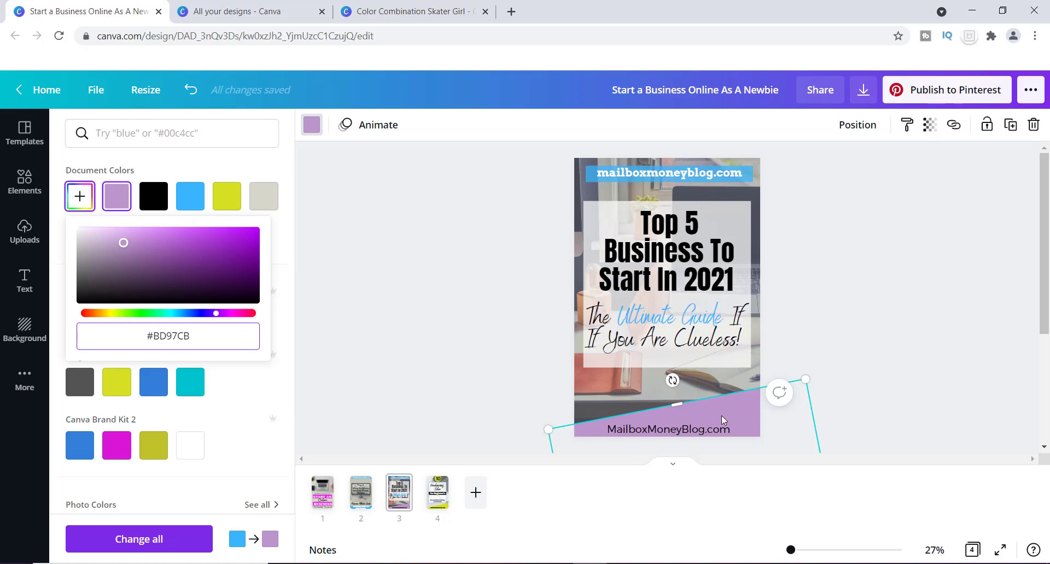
# Step: Return to the Skater Girl palette page and copy the Hot Pink color code #E56997
pyautogui.click(372, 12)
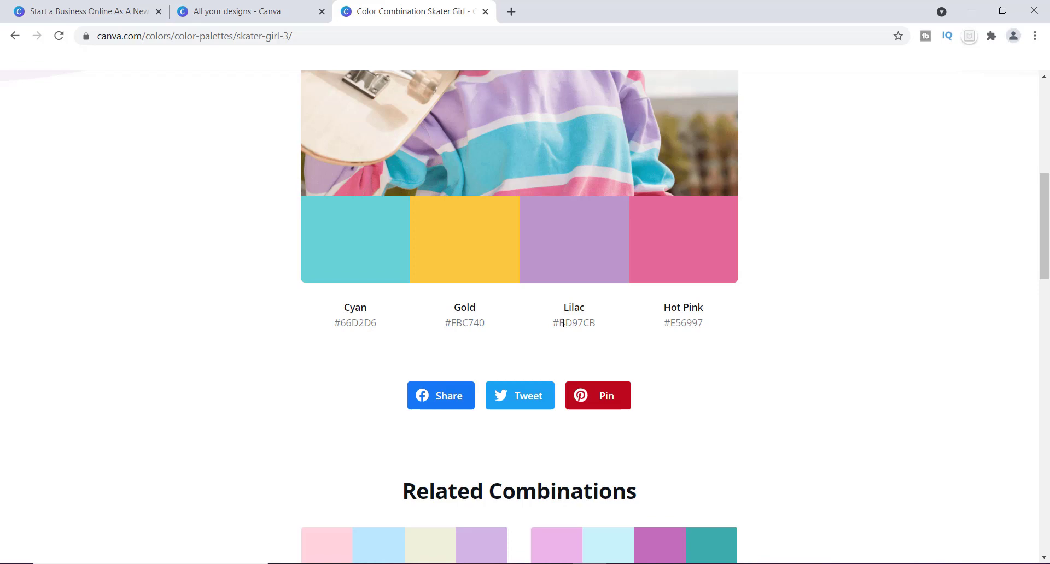
pyautogui.moveTo(562, 323); pyautogui.dragTo(607, 326)
pyautogui.click(608, 327)
pyautogui.moveTo(1044, 219); pyautogui.dragTo(618, 250)
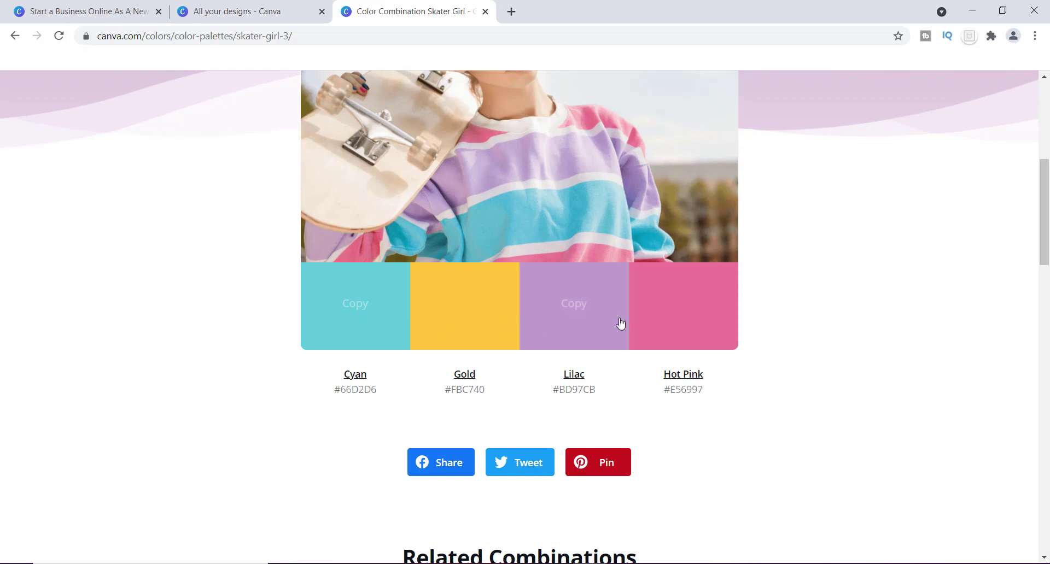
pyautogui.click(684, 308)
# Step: Switch back to the pin design and recolor the angled bottom shape with #E56997
pyautogui.click(87, 11)
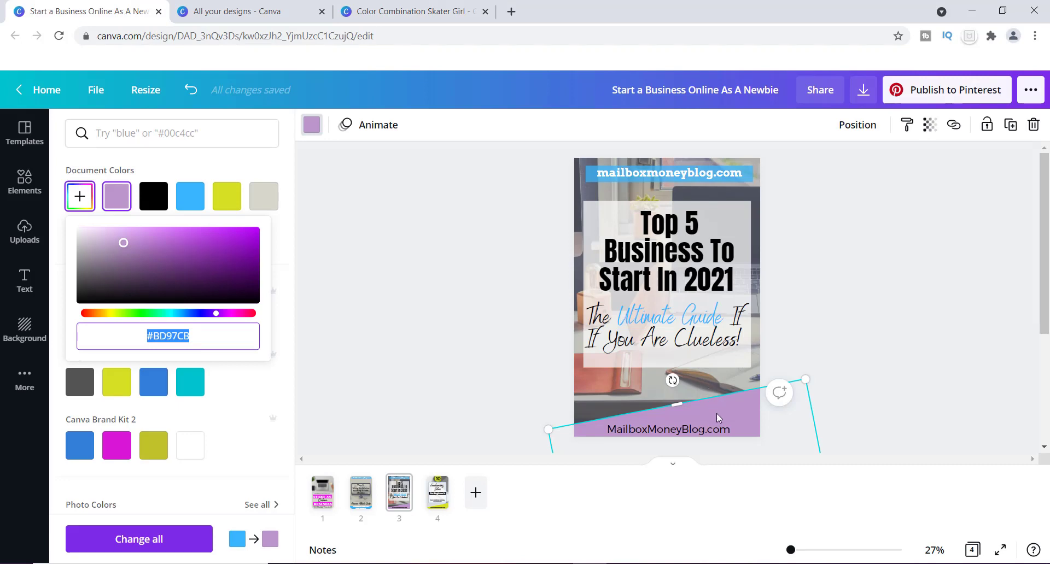
pyautogui.hotkey('ctrl', 'v')
pyautogui.press('Return')
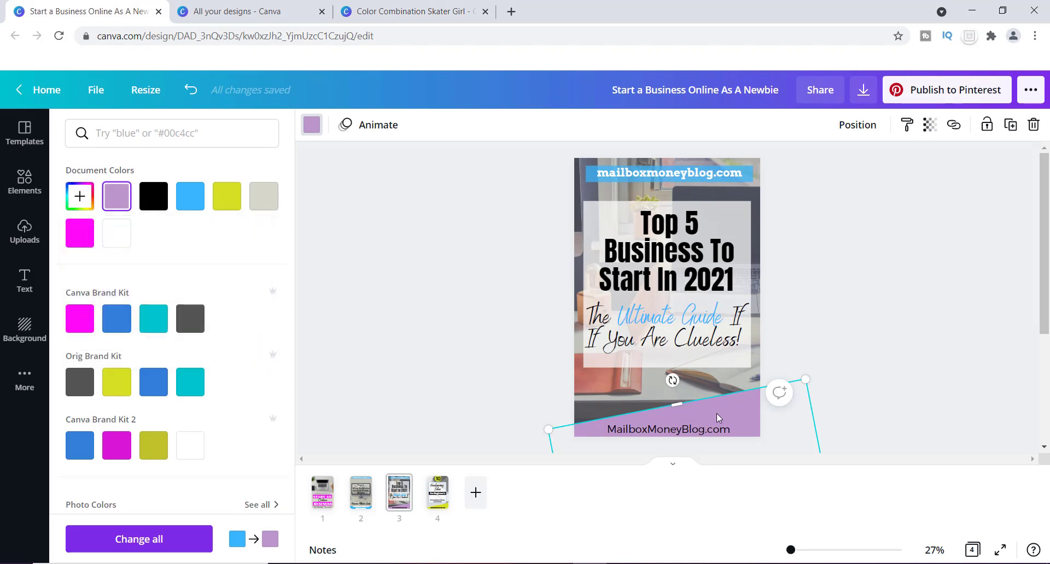
pyautogui.click(80, 201)
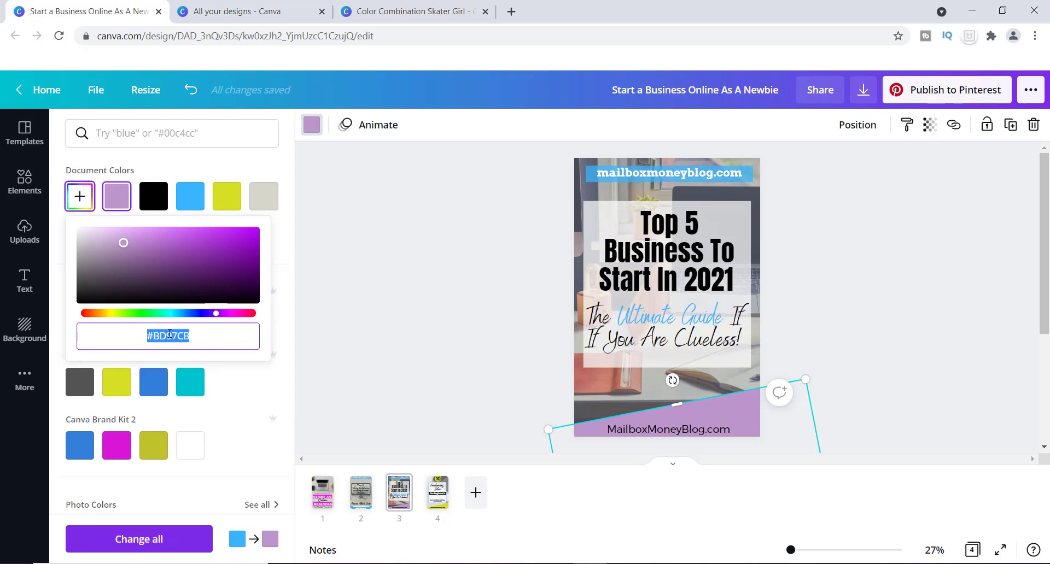
pyautogui.hotkey('ctrl', 'v')
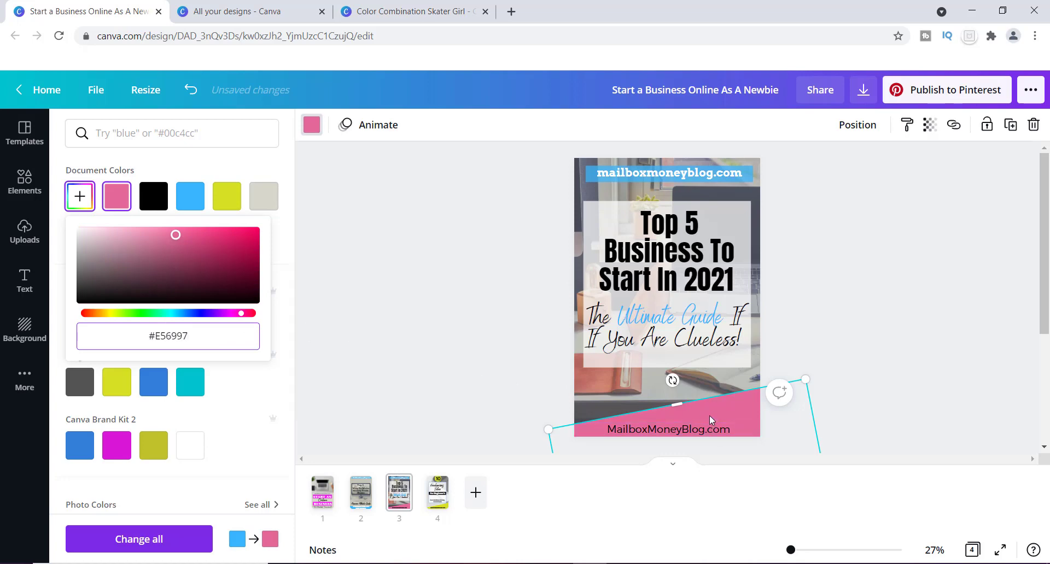
pyautogui.click(629, 173)
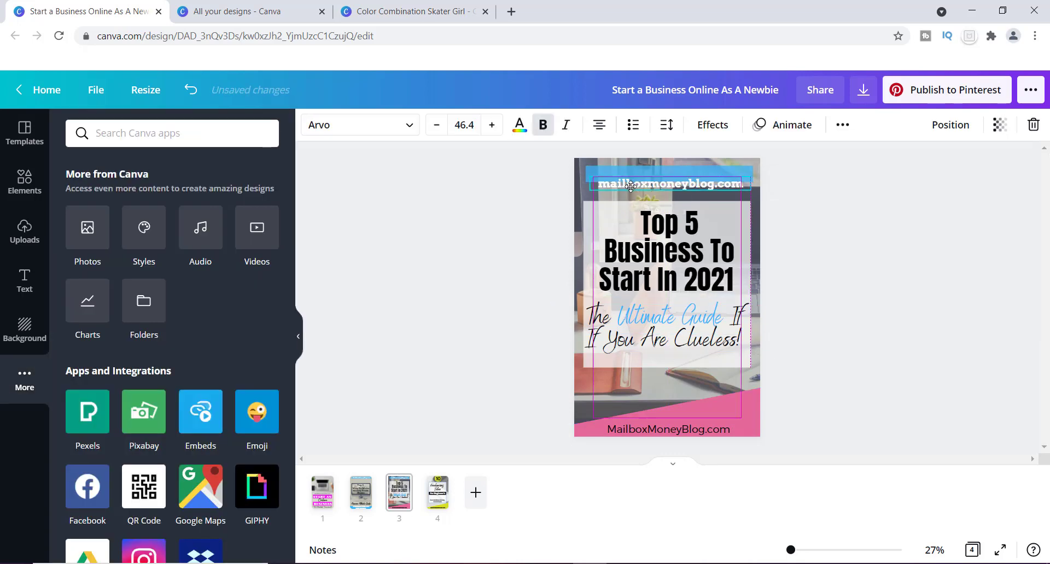
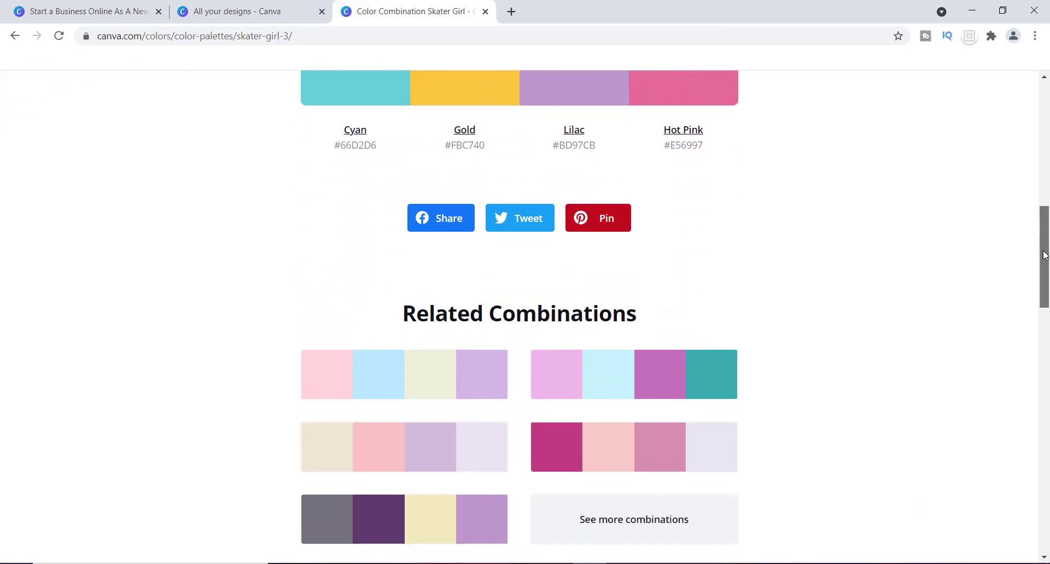
# Step: Open the Ivy Swipe palette from Skater Girl's related combinations and view its color codes
pyautogui.click(372, 386)
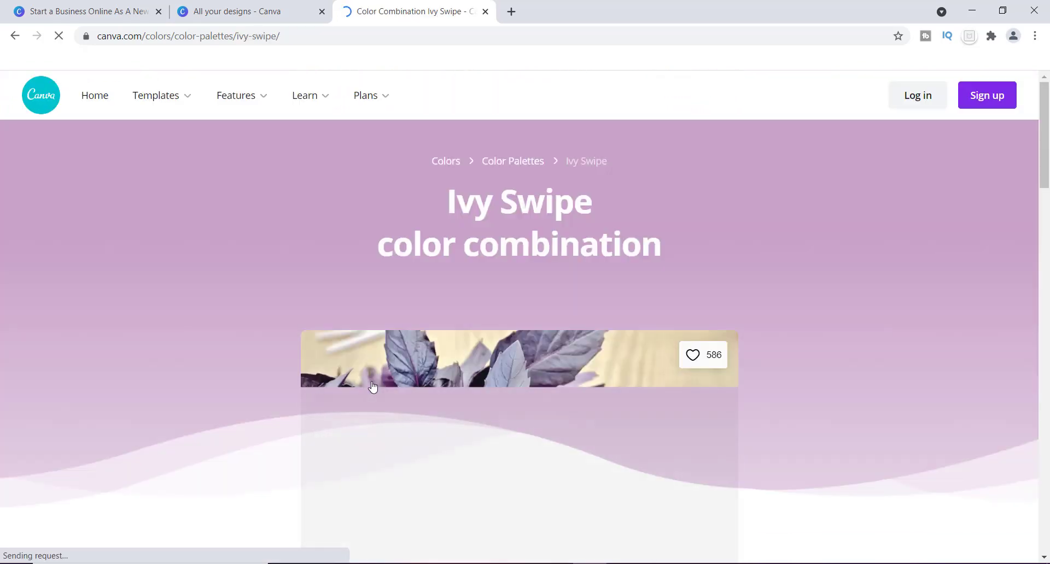
pyautogui.moveTo(1047, 162); pyautogui.dragTo(1045, 213)
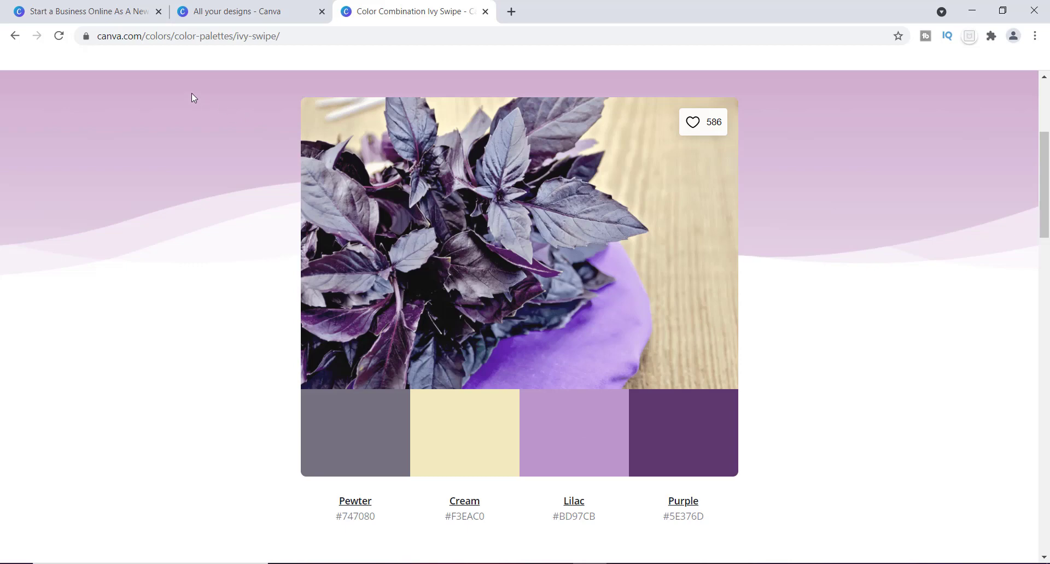
# Step: In the pin design, move the website text off the blue header bar and recolor the bar with #E56997
pyautogui.click(117, 17)
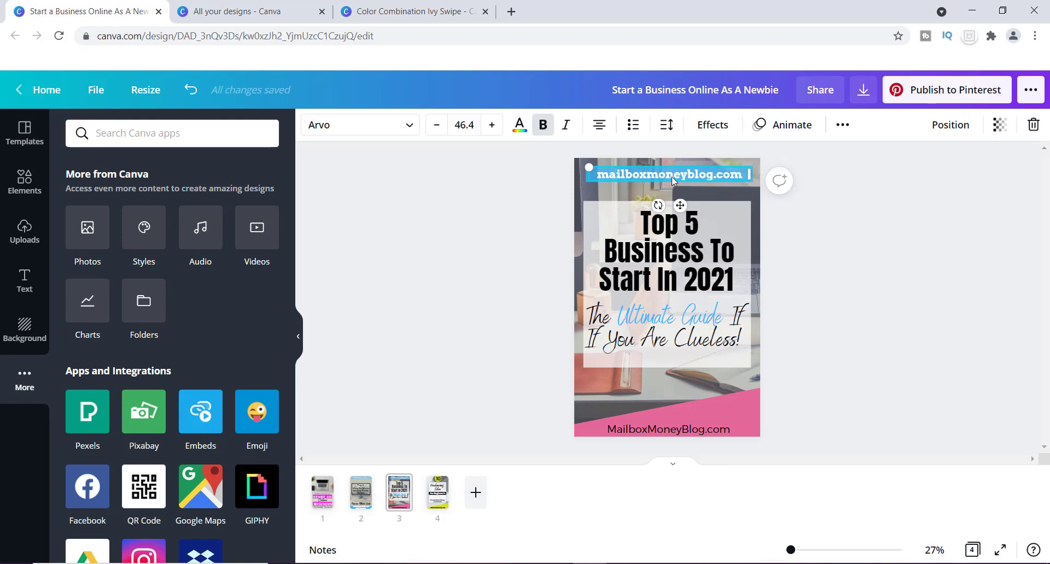
pyautogui.moveTo(672, 176); pyautogui.dragTo(672, 197)
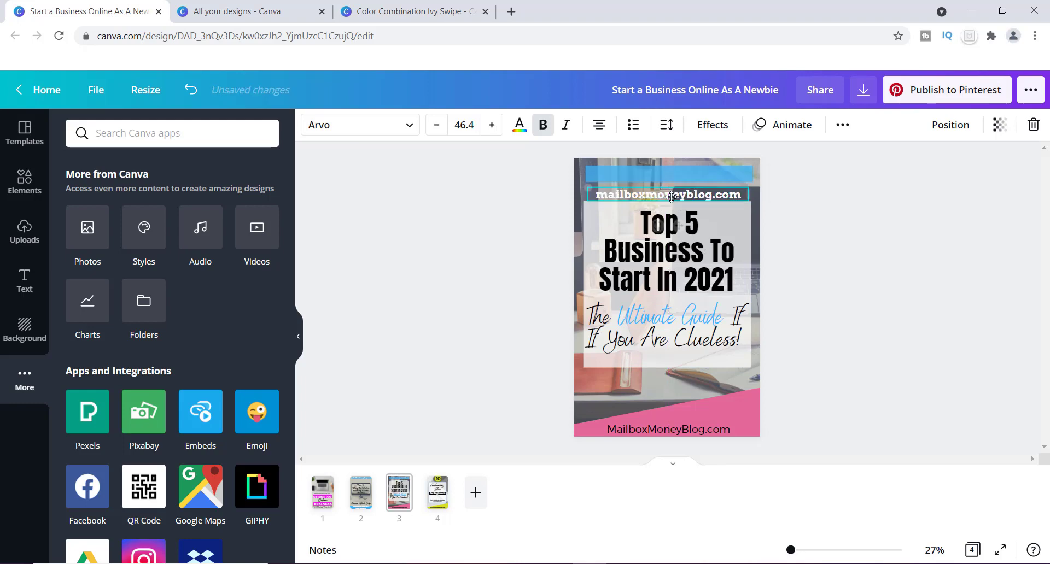
pyautogui.click(652, 176)
pyautogui.click(312, 124)
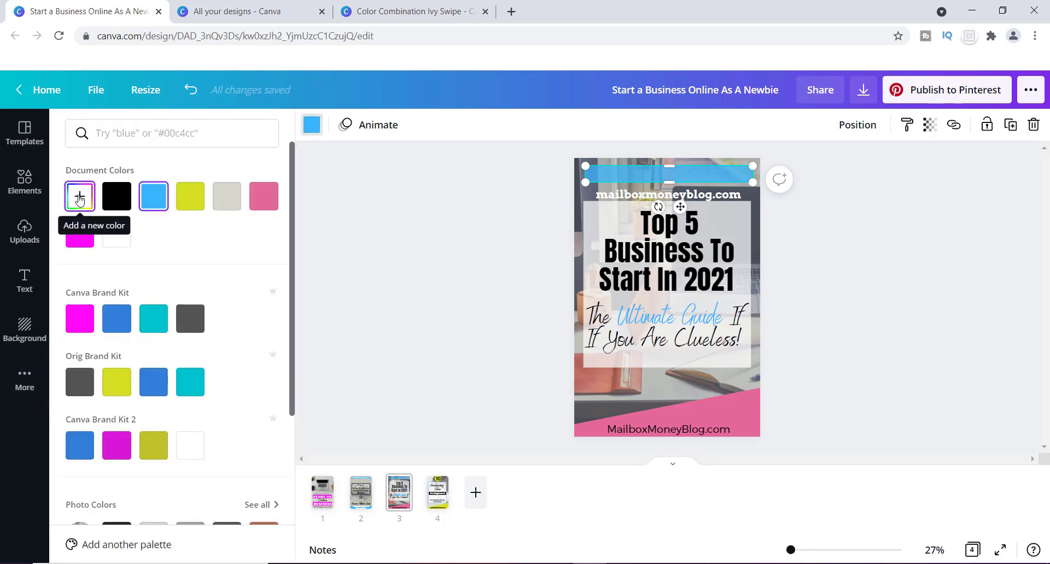
pyautogui.click(80, 198)
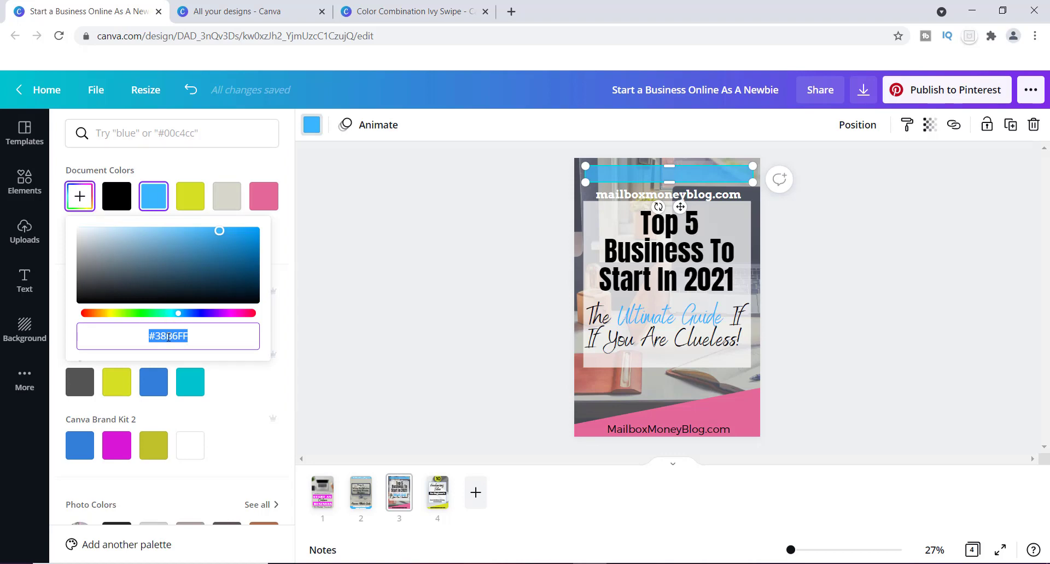
pyautogui.write('#e56997')
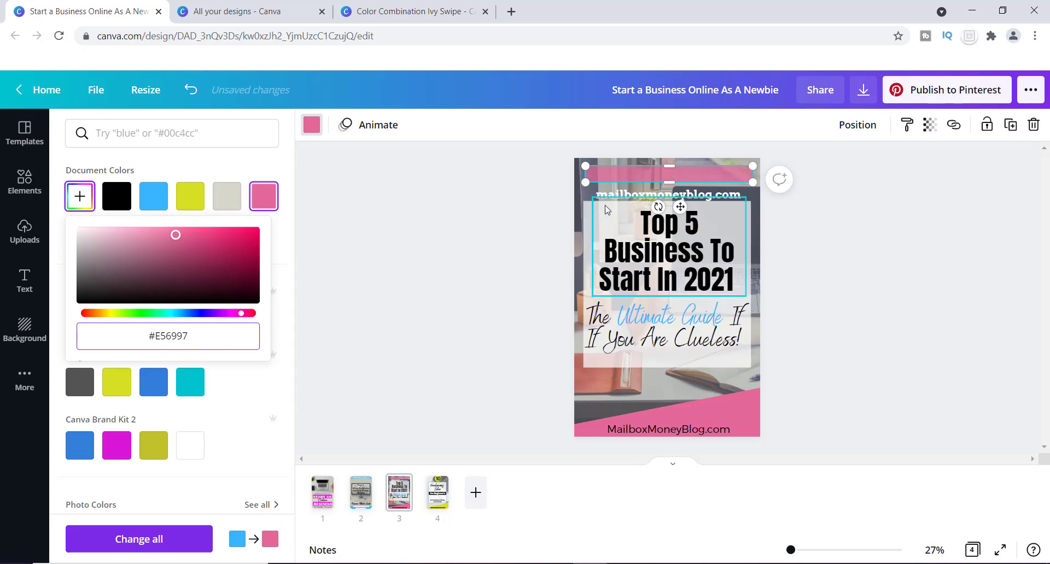
# Step: Move the website text back onto the header bar at the top of the pin
pyautogui.click(627, 196)
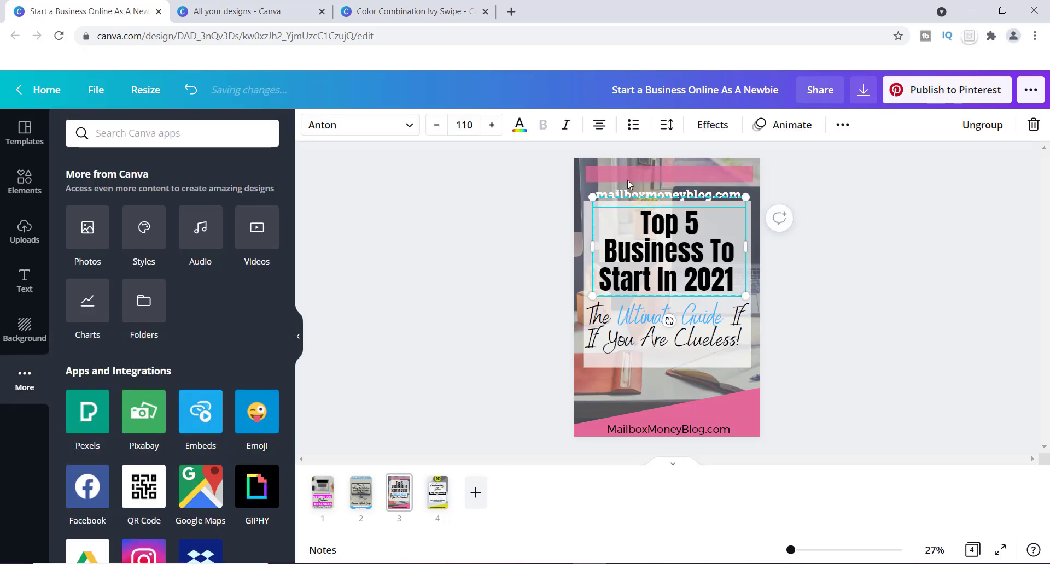
pyautogui.click(628, 197)
pyautogui.moveTo(628, 196); pyautogui.dragTo(628, 173)
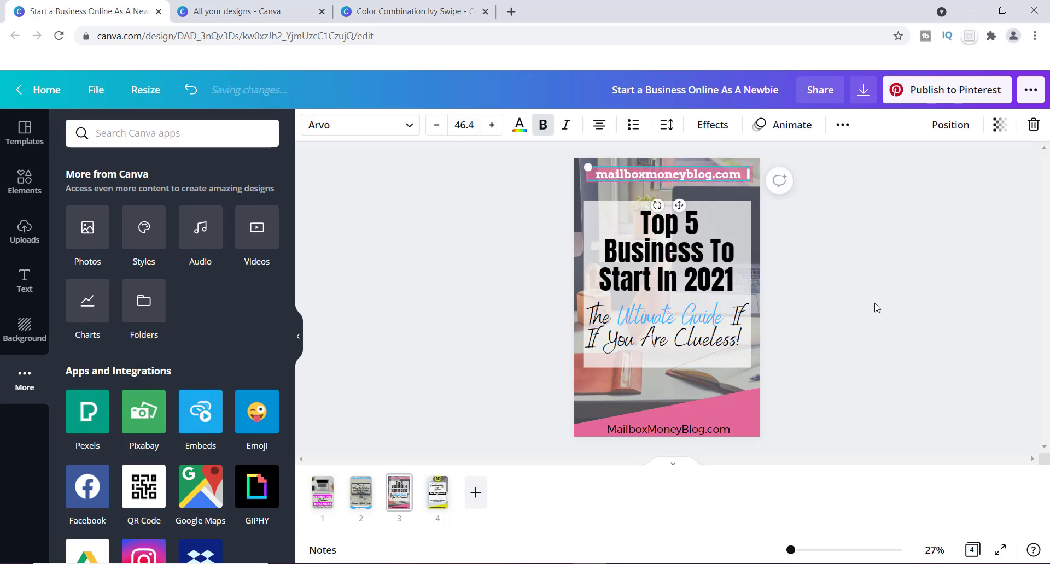
# Step: Return to the Ivy Swipe palette page and examine the resource links in its footer
pyautogui.click(406, 17)
pyautogui.moveTo(1048, 197); pyautogui.dragTo(1049, 401)
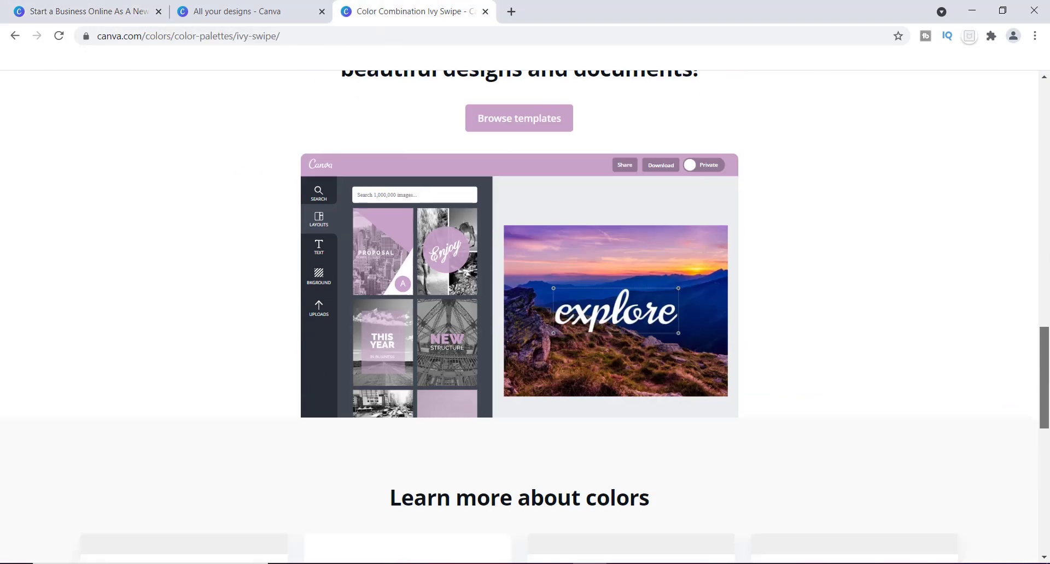
pyautogui.scroll(-12, 568, 331)
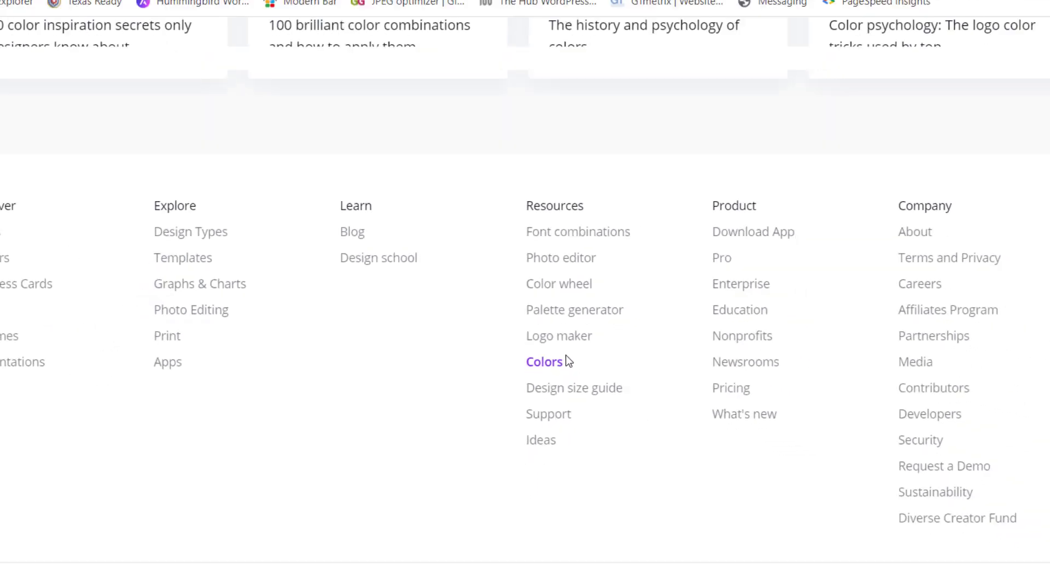
pyautogui.moveTo(1034, 478); pyautogui.dragTo(1044, 172)
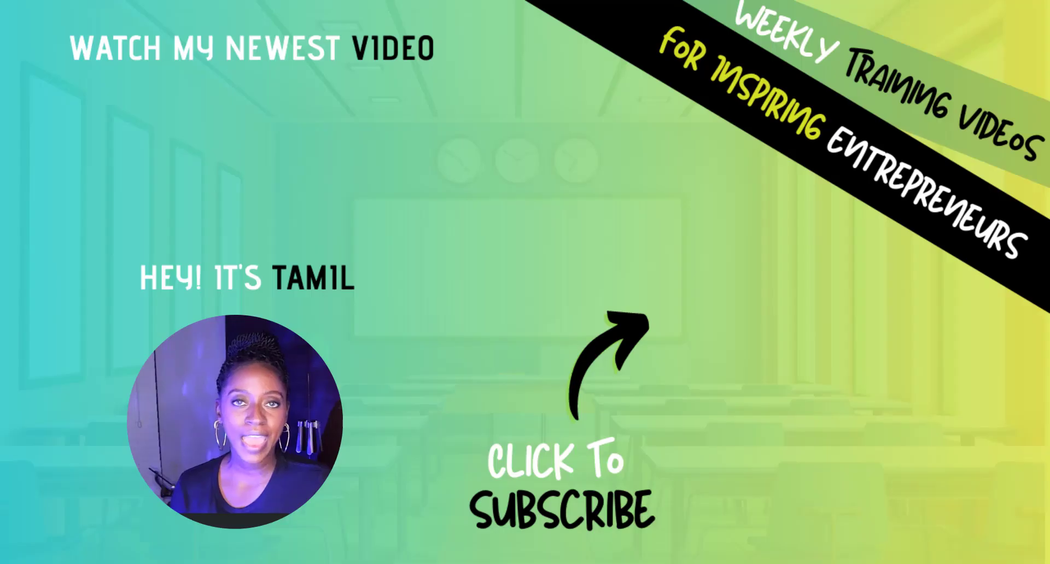